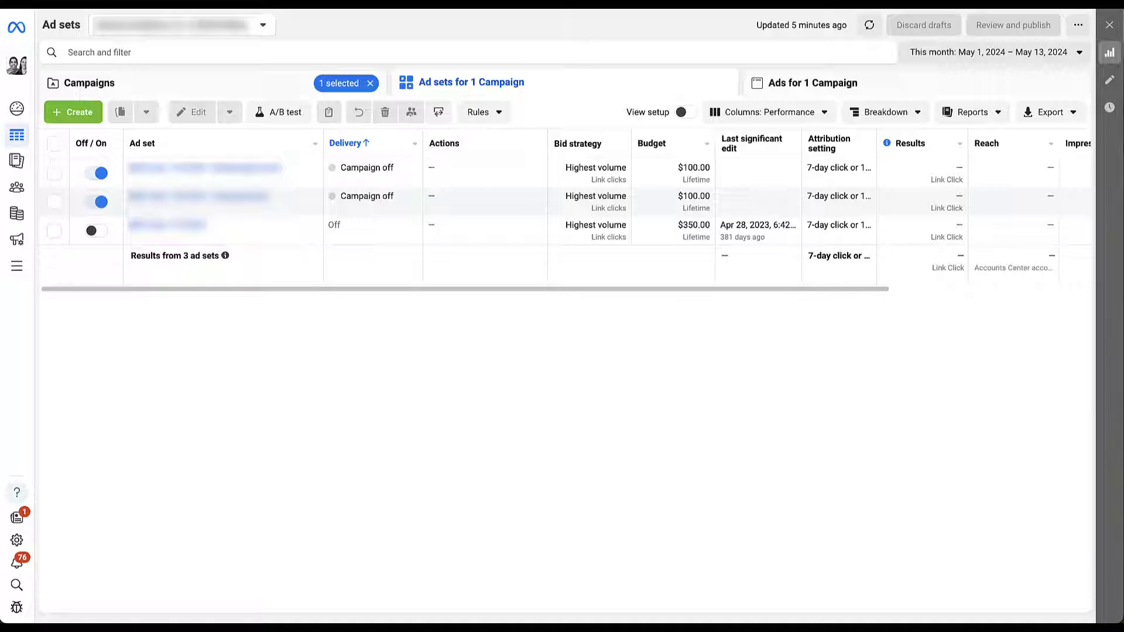
Go from All tools to the Brand safety and suitability Controls page
{"action": "mouse_move", "coordinate": [17, 266]}
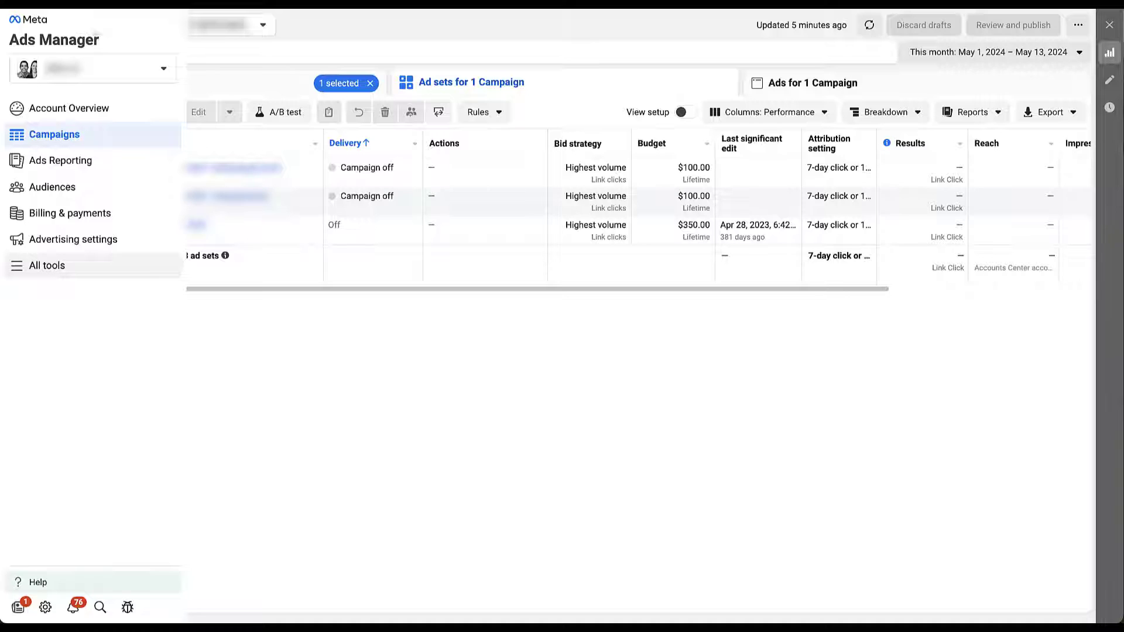
{"action": "left_click", "coordinate": [46, 266]}
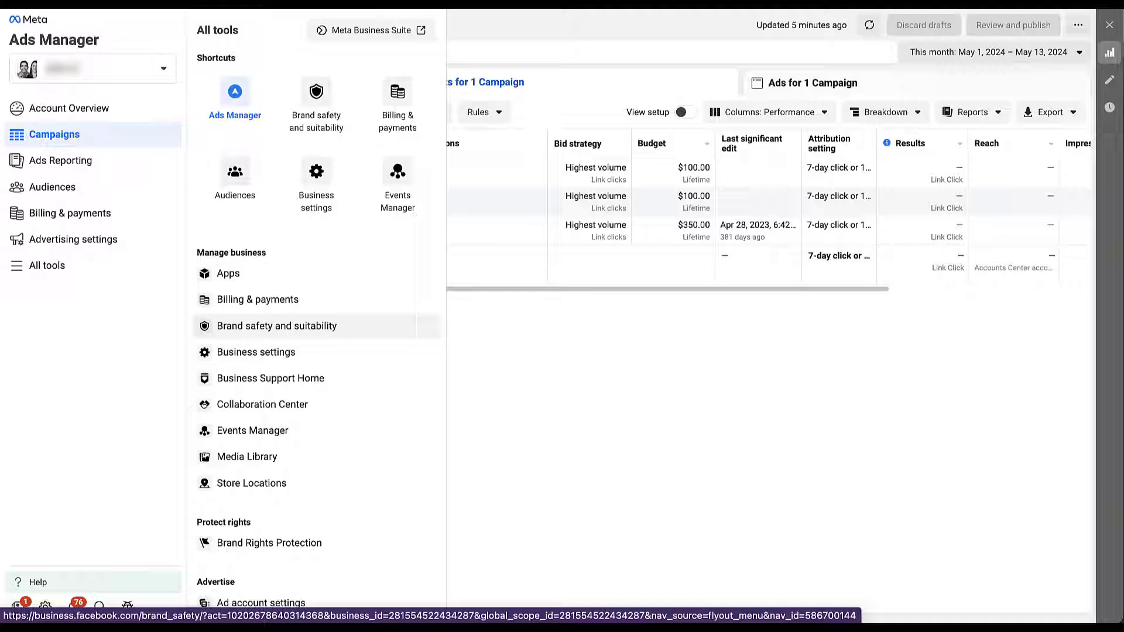
{"action": "left_click", "coordinate": [277, 326]}
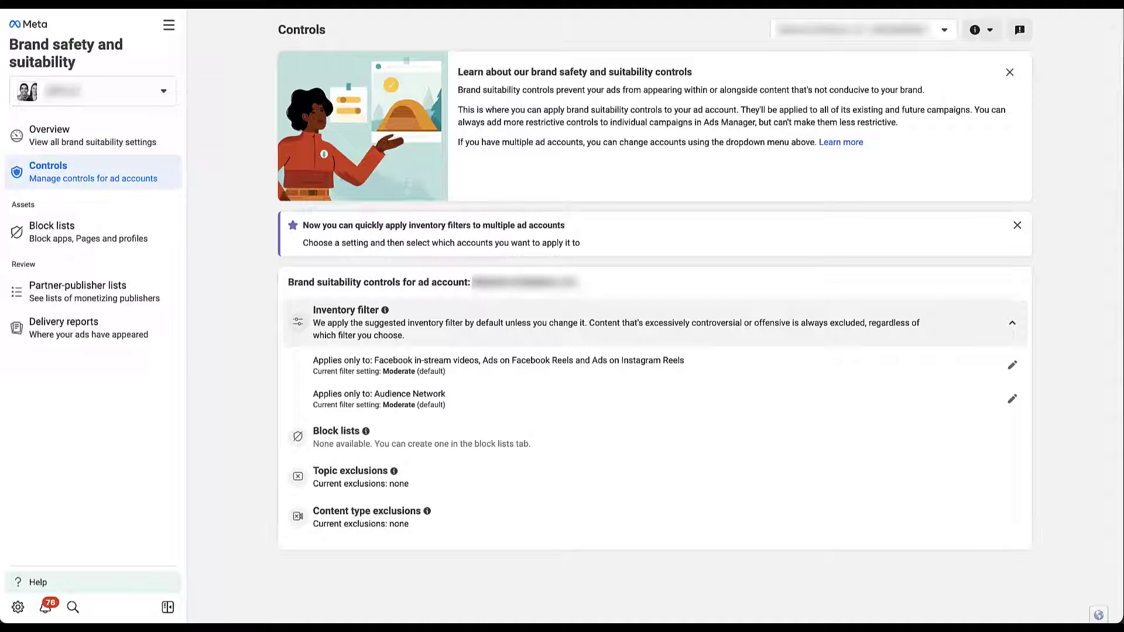
{"action": "mouse_move", "coordinate": [385, 309]}
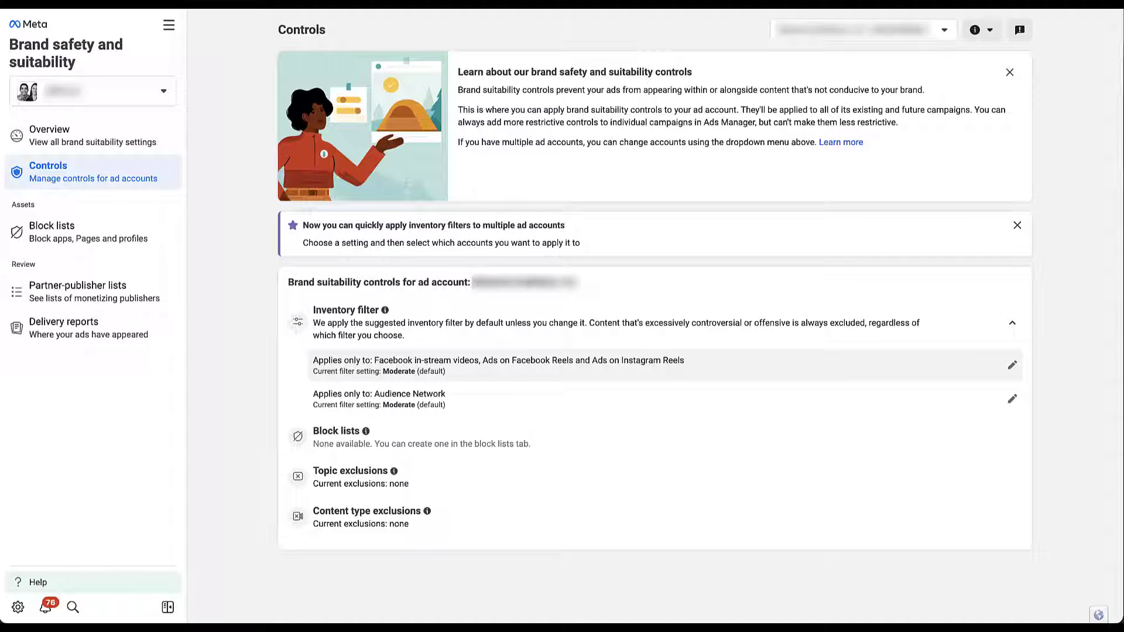
Expand the in-stream videos and Reels filter to show Expanded, Moderate (default) and Limited
{"action": "left_click", "coordinate": [1012, 365]}
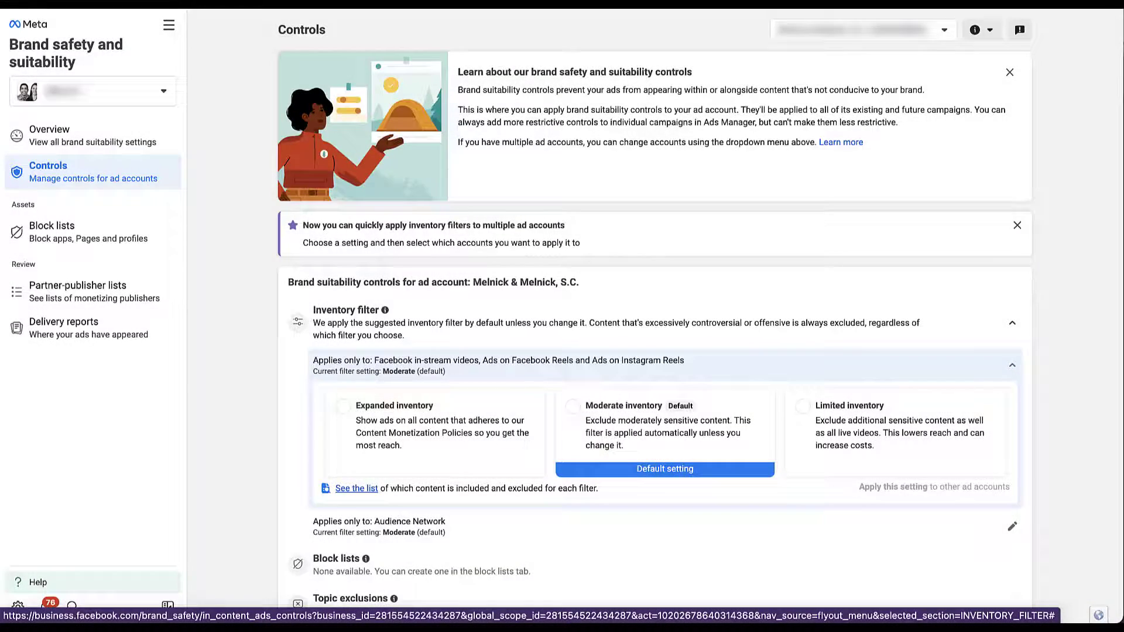
Open the in-content ads filtering chart and read through its Expanded, Moderate and Limited comparison
{"action": "left_click", "coordinate": [357, 488]}
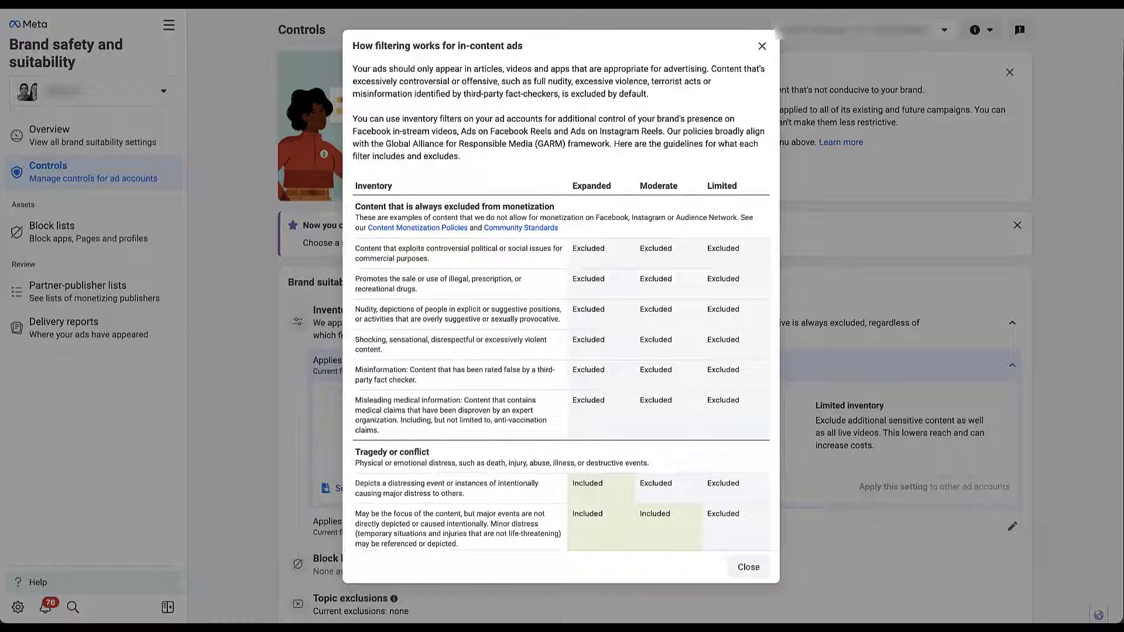
{"action": "scroll", "coordinate": [561, 305], "scroll_direction": "down", "scroll_amount": 5}
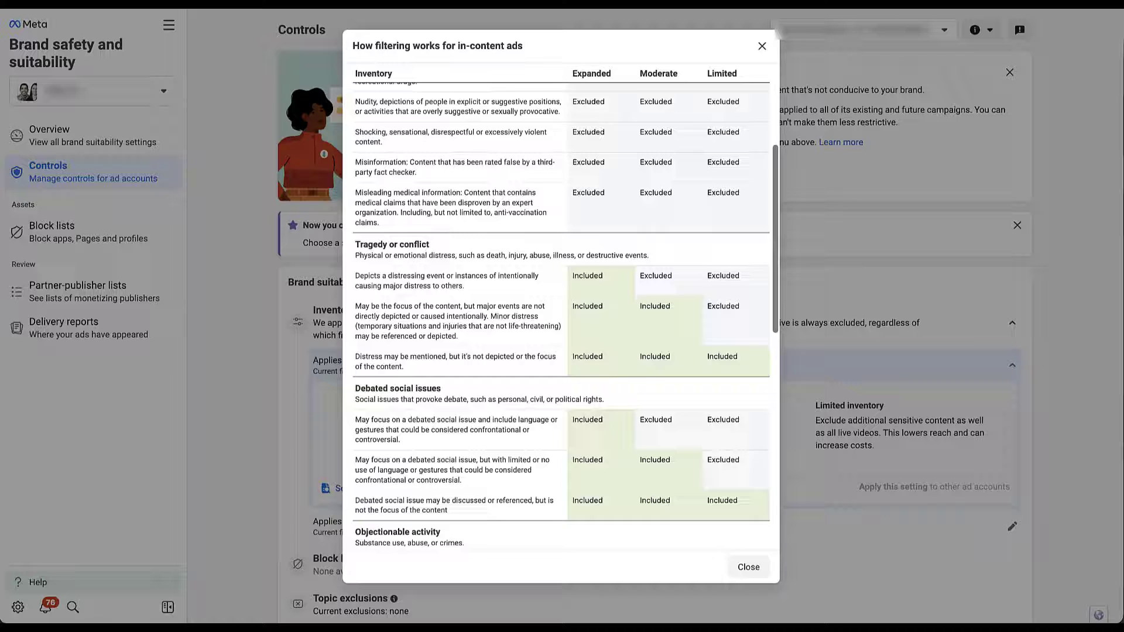
{"action": "scroll", "coordinate": [561, 317], "scroll_direction": "down", "scroll_amount": 2}
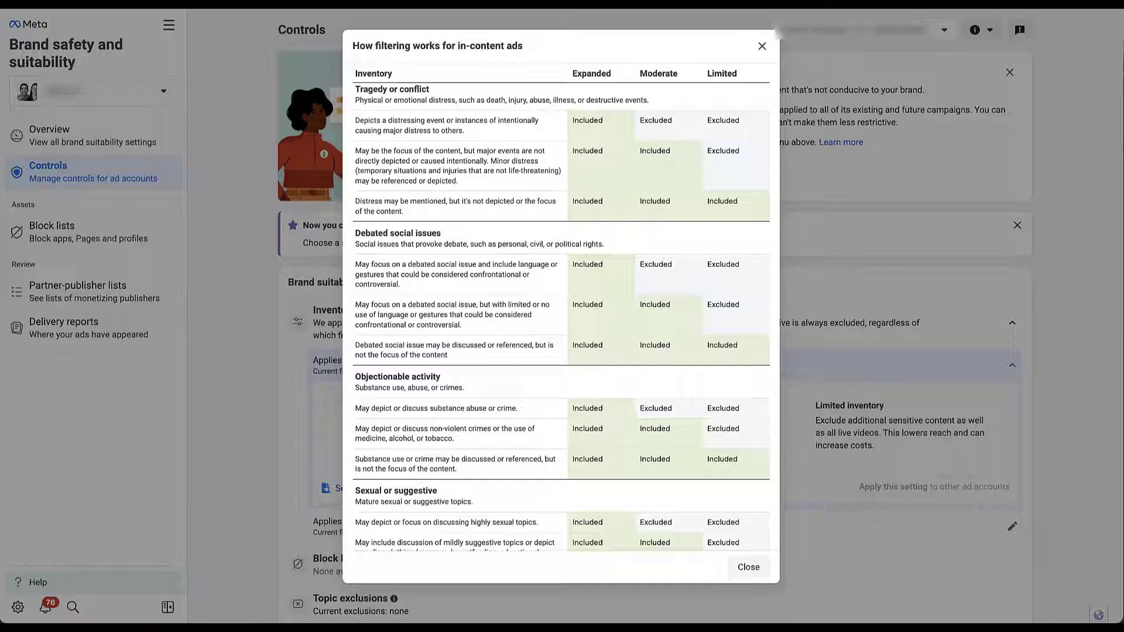
{"action": "scroll", "coordinate": [561, 316], "scroll_direction": "down", "scroll_amount": 2}
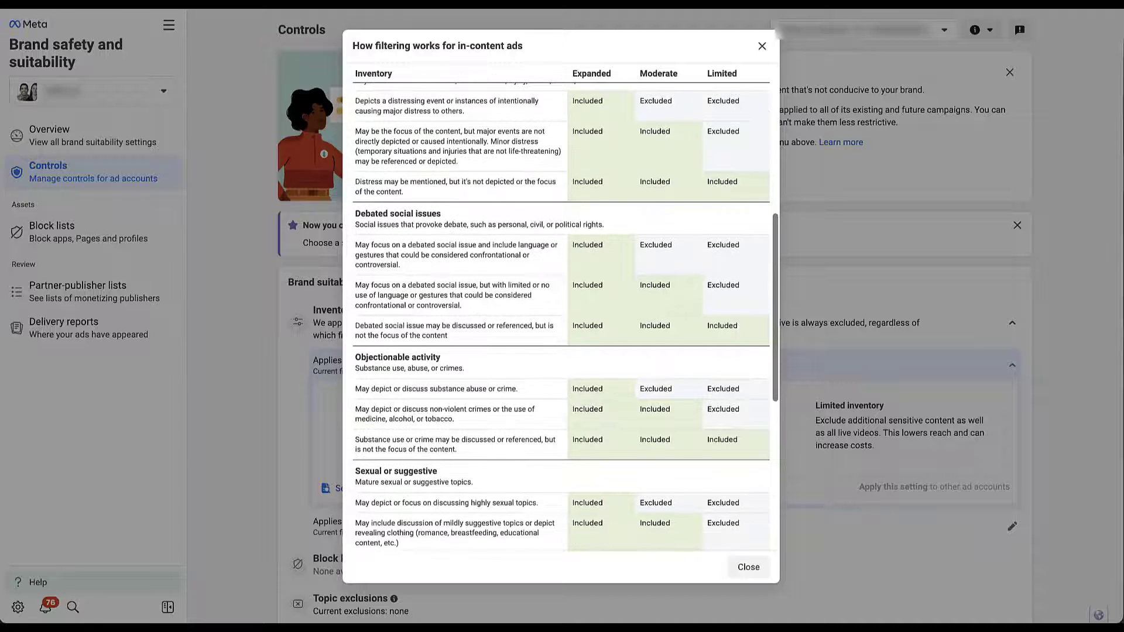
{"action": "scroll", "coordinate": [561, 316], "scroll_direction": "down", "scroll_amount": 2}
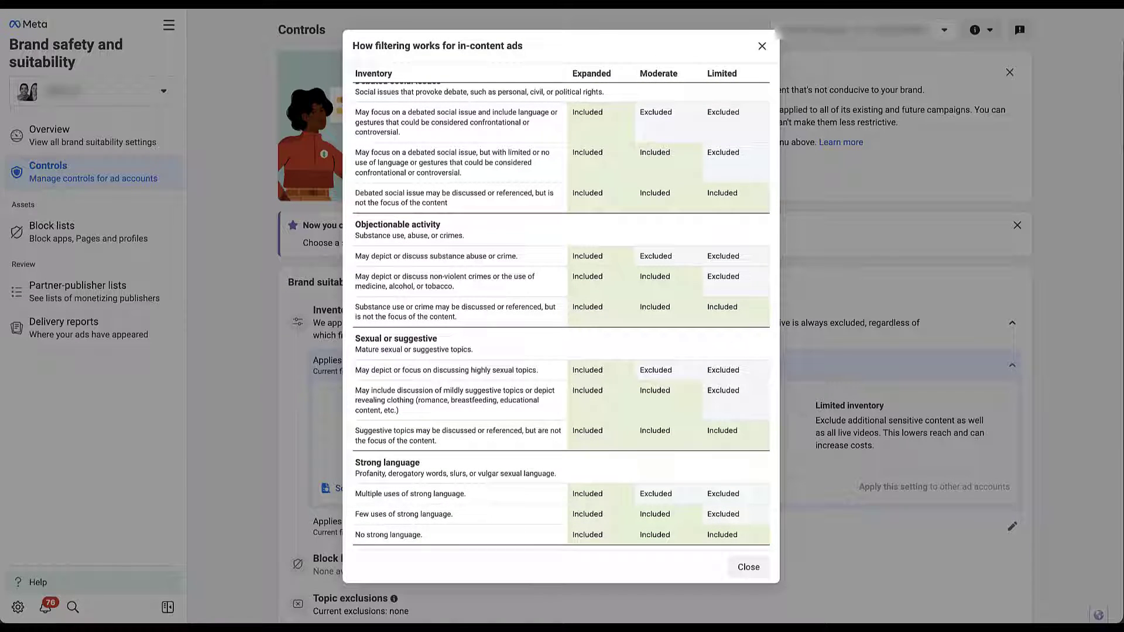
{"action": "scroll", "coordinate": [561, 316], "scroll_direction": "down", "scroll_amount": 1}
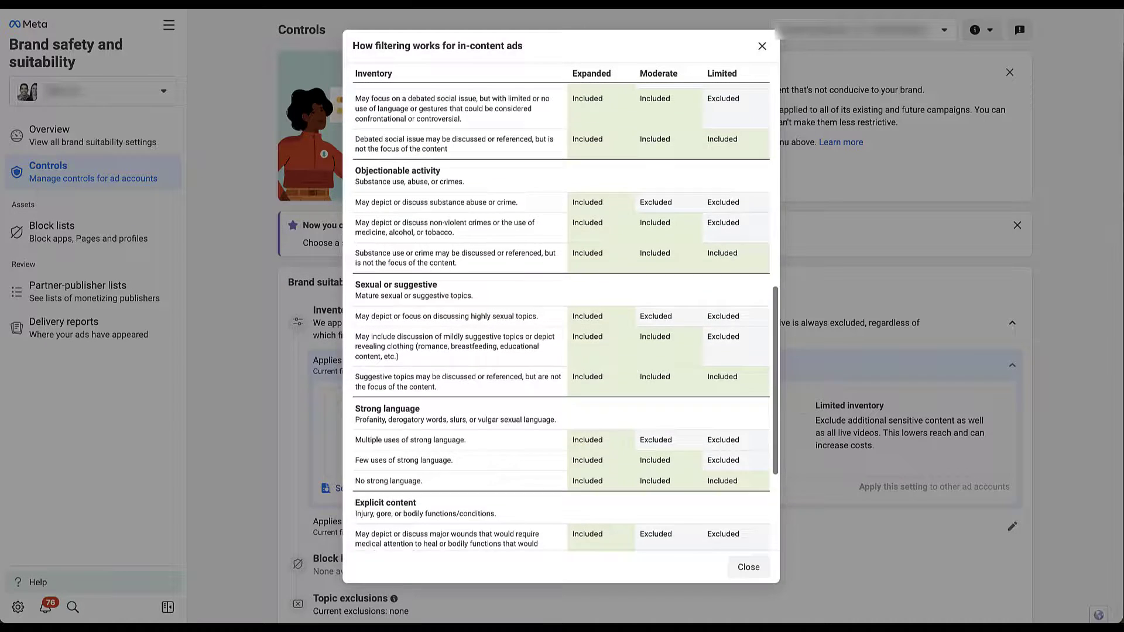
{"action": "scroll", "coordinate": [561, 316], "scroll_direction": "down", "scroll_amount": 3}
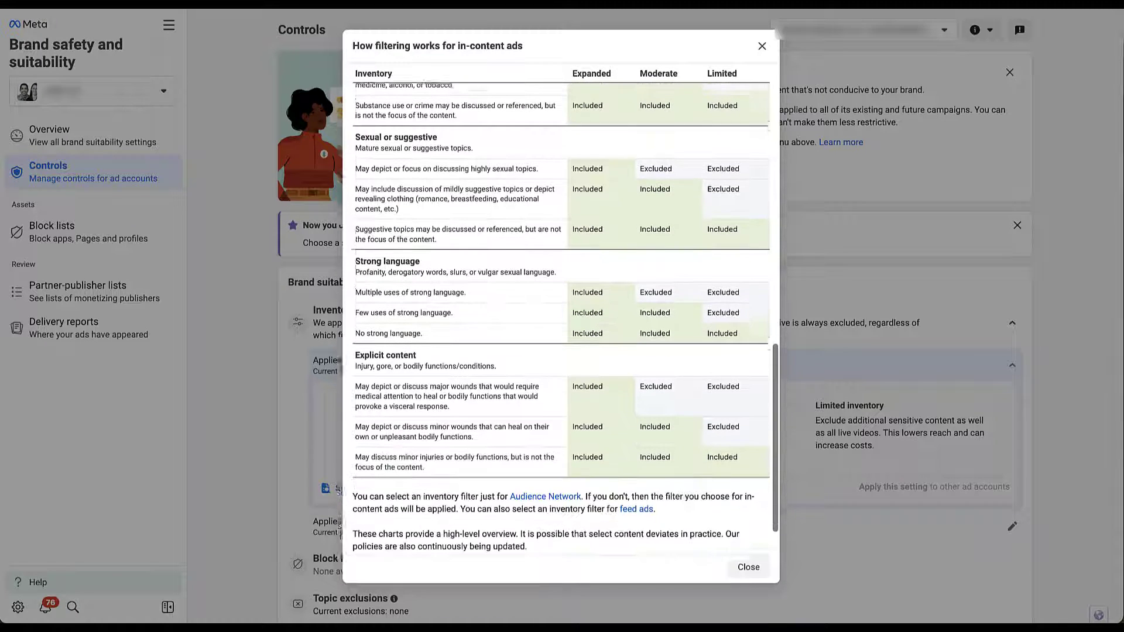
{"action": "scroll", "coordinate": [561, 316], "scroll_direction": "down", "scroll_amount": 1}
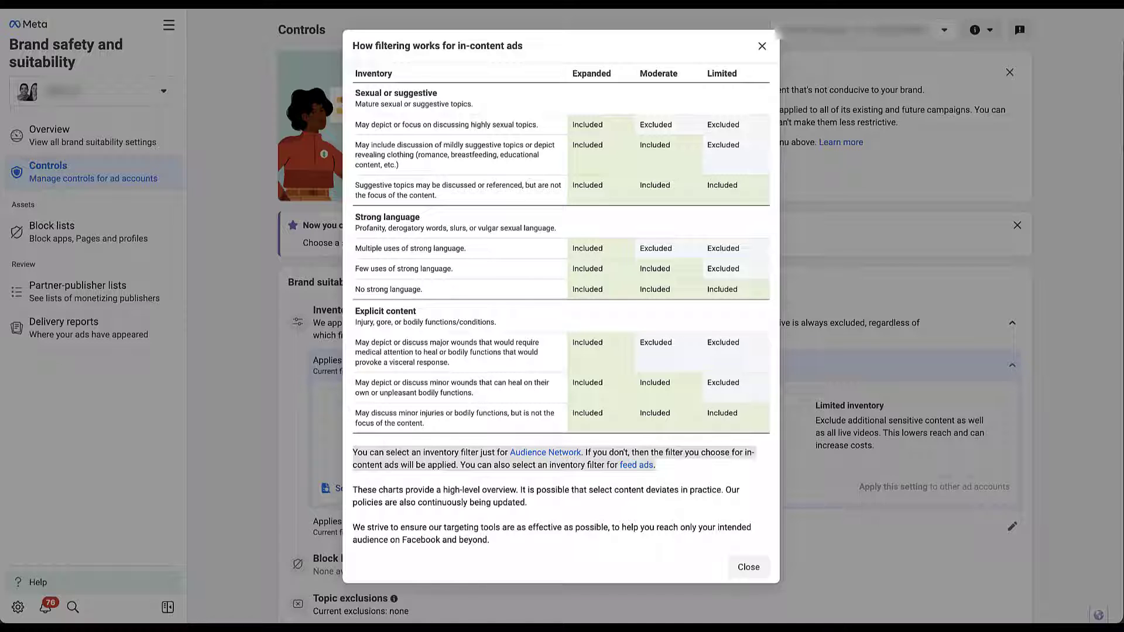
Close the chart and expand the Audience Network filter options, still mirroring in-stream
{"action": "left_click", "coordinate": [748, 567]}
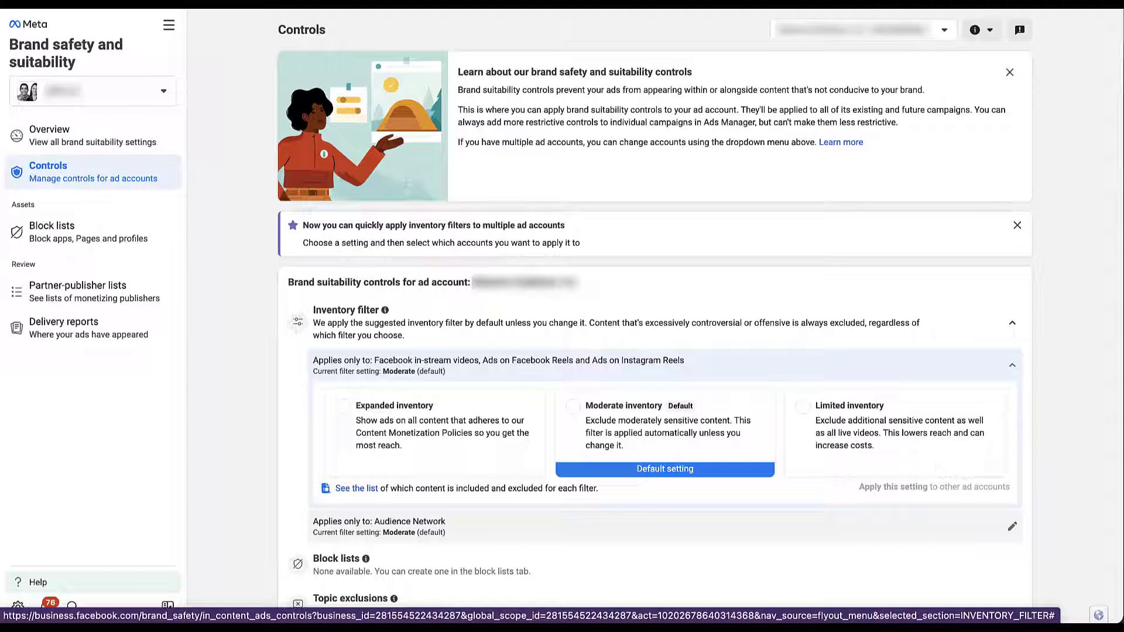
{"action": "left_click", "coordinate": [1012, 526]}
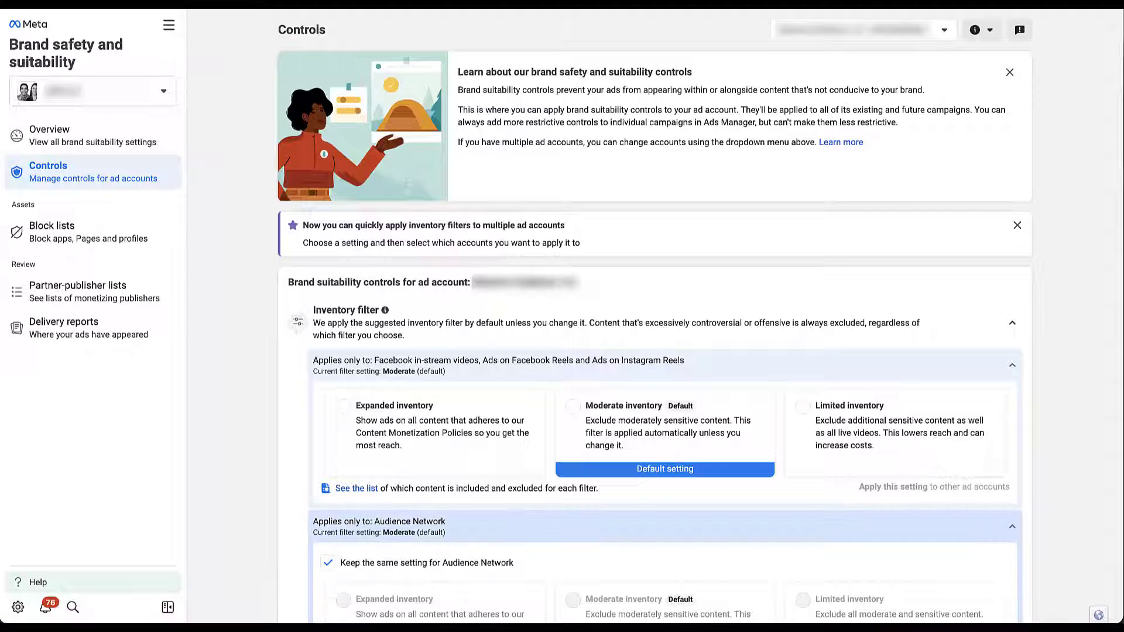
{"action": "scroll", "coordinate": [654, 316], "scroll_direction": "down", "scroll_amount": 4}
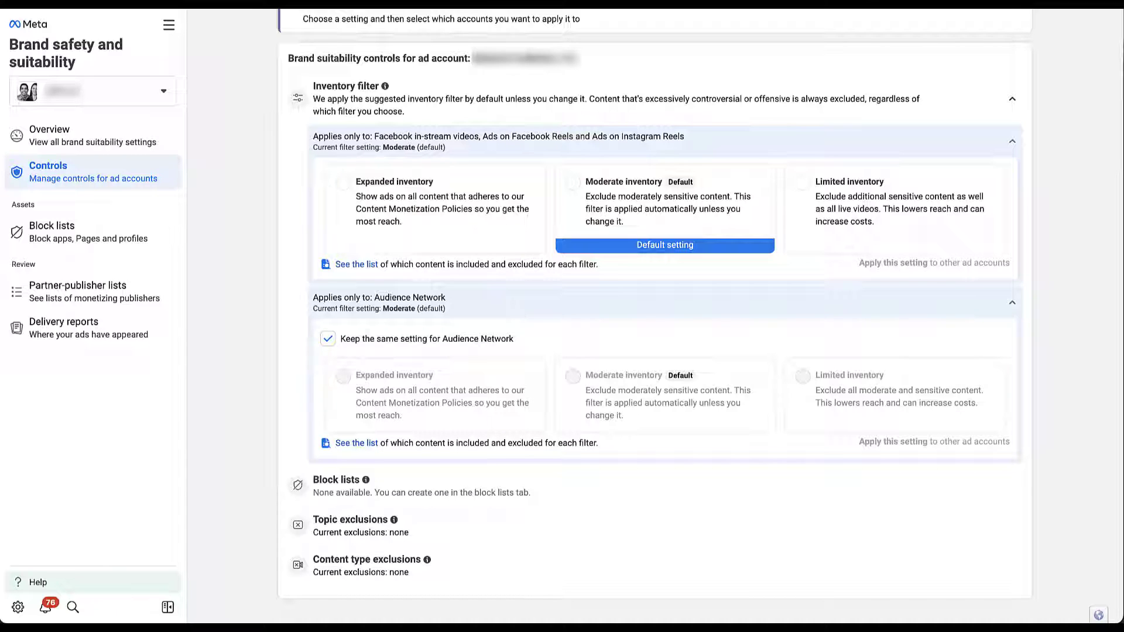
Untick 'Keep the same setting for Audience Network' and view its filtering chart
{"action": "left_click", "coordinate": [328, 339]}
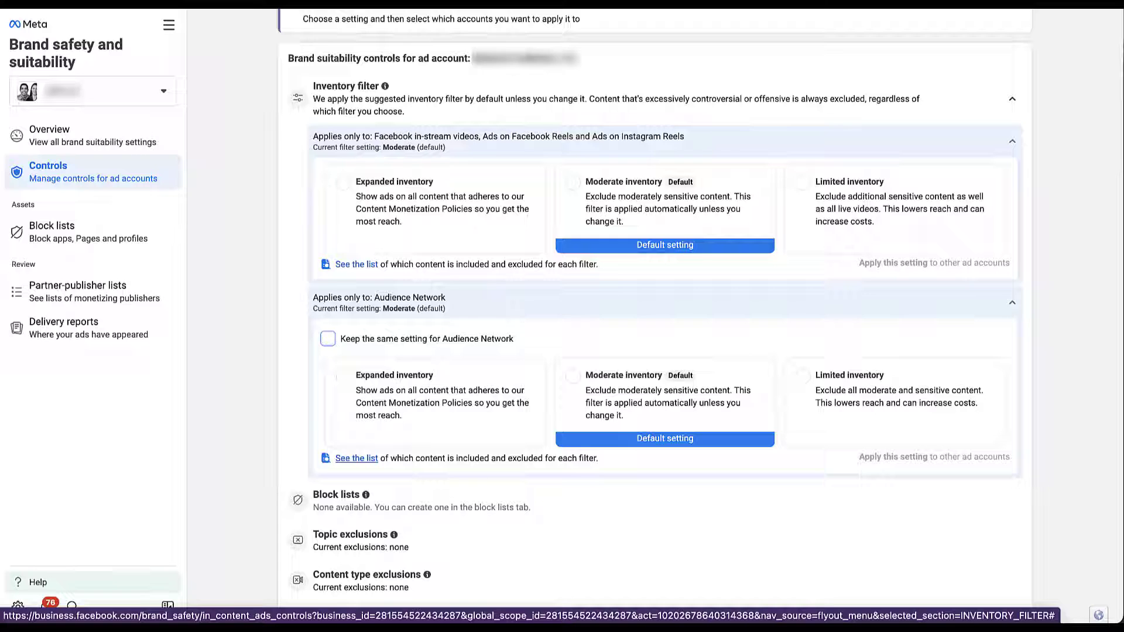
{"action": "left_click", "coordinate": [357, 459]}
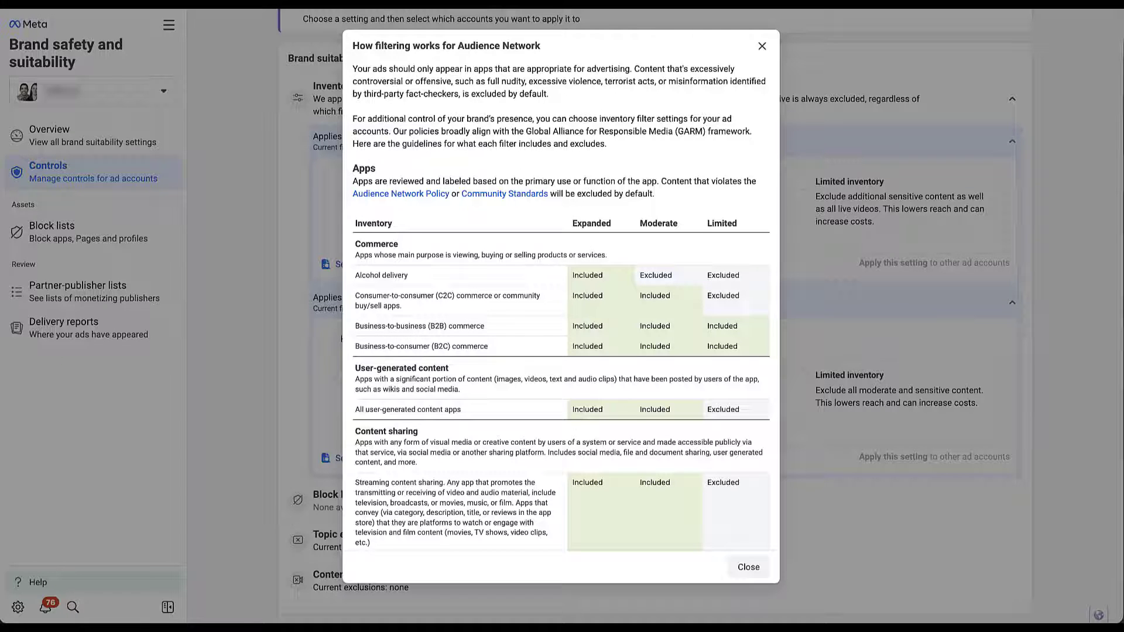
Read the Audience Network filtering chart down to its closing notes
{"action": "scroll", "coordinate": [561, 308], "scroll_direction": "down", "scroll_amount": 3}
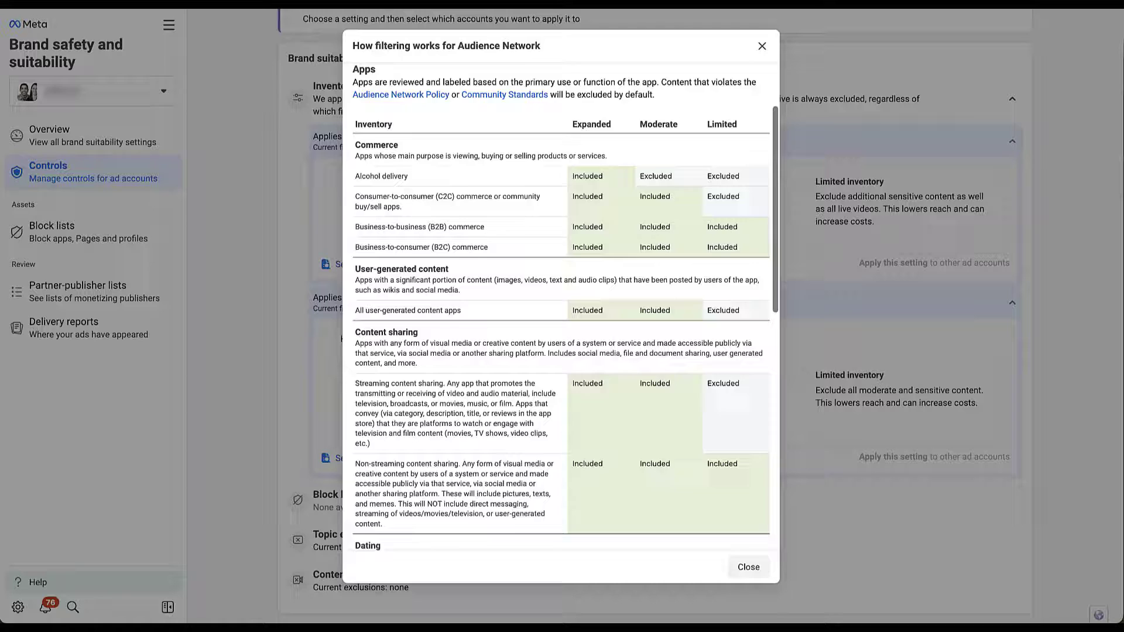
{"action": "scroll", "coordinate": [561, 305], "scroll_direction": "down", "scroll_amount": 3}
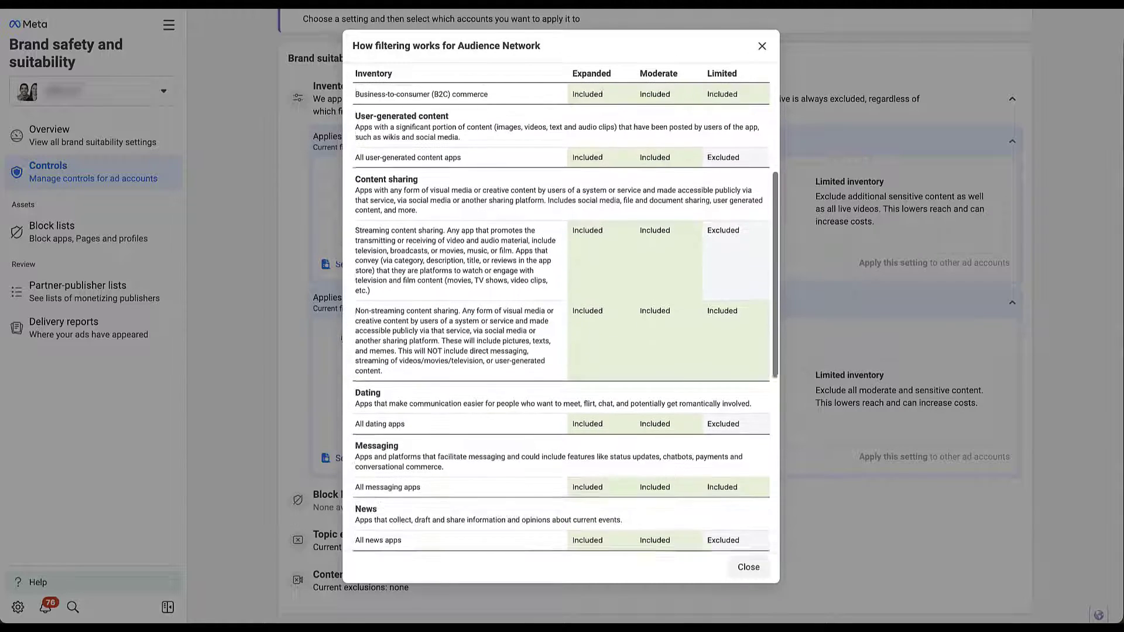
{"action": "scroll", "coordinate": [561, 304], "scroll_direction": "down", "scroll_amount": 3}
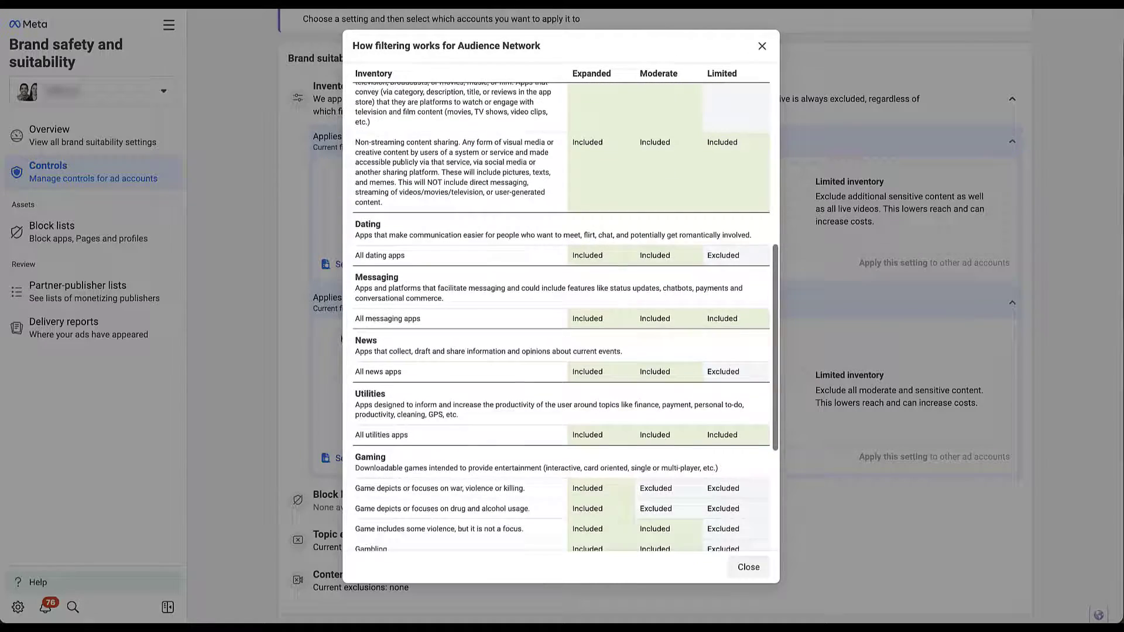
{"action": "scroll", "coordinate": [561, 305], "scroll_direction": "down", "scroll_amount": 3}
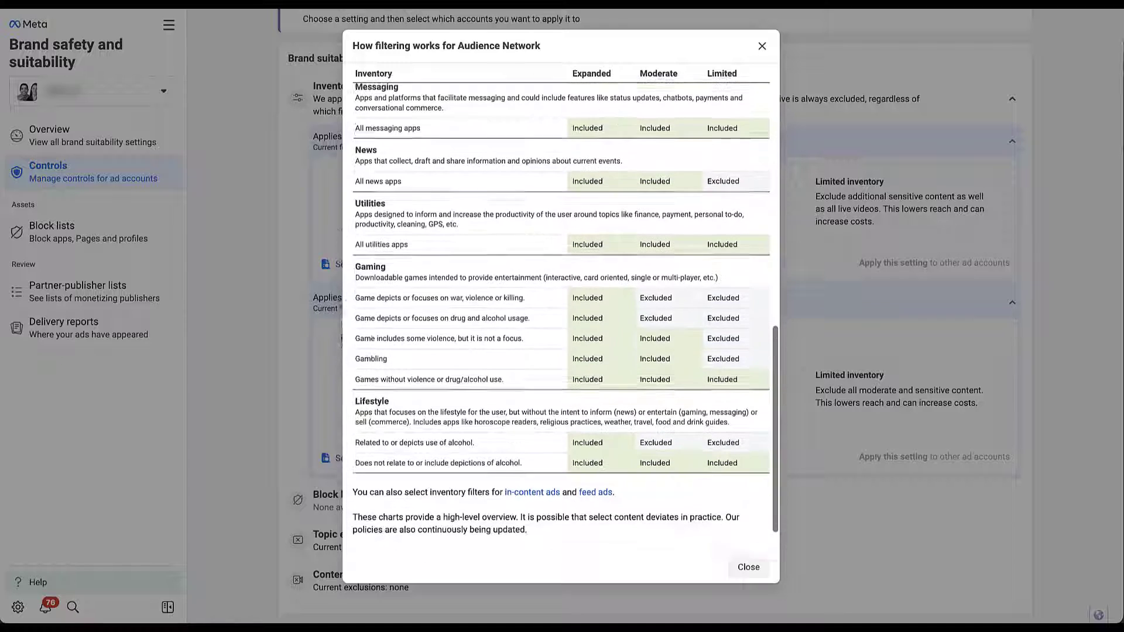
{"action": "scroll", "coordinate": [561, 304], "scroll_direction": "down", "scroll_amount": 2}
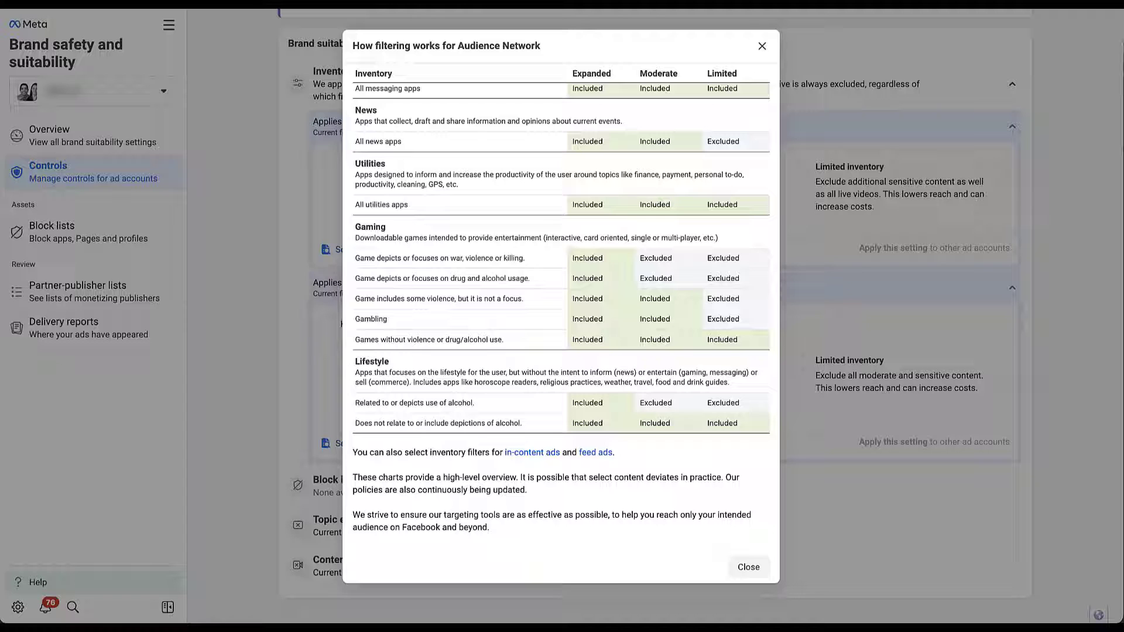
Close the chart and set the in-stream videos and Reels filter to Limited inventory
{"action": "left_click", "coordinate": [749, 567]}
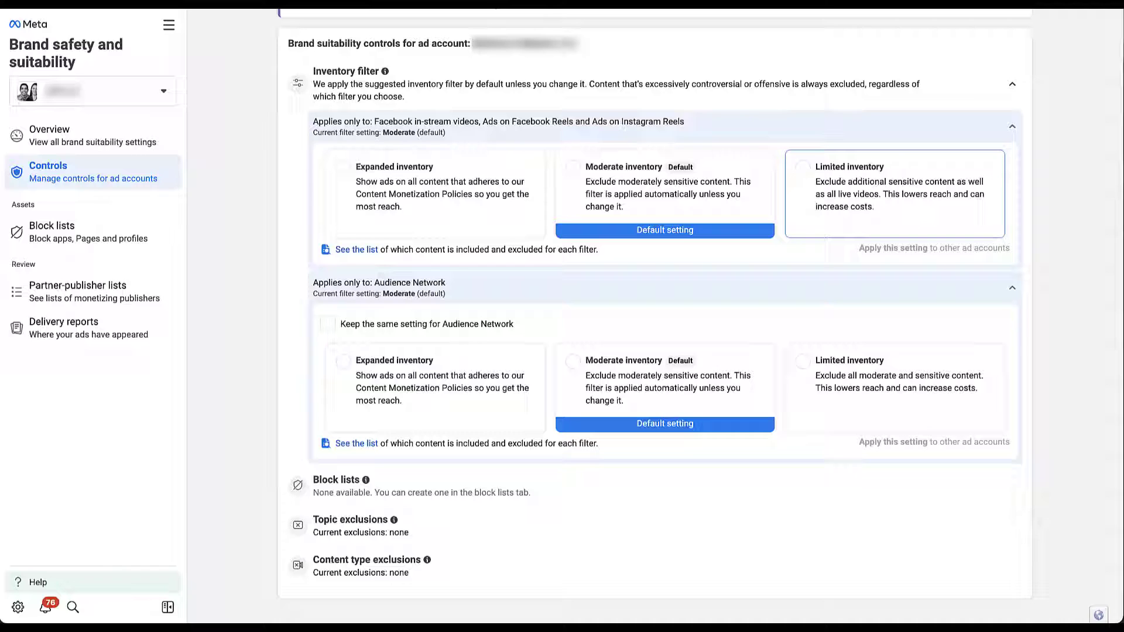
{"action": "left_click", "coordinate": [802, 168]}
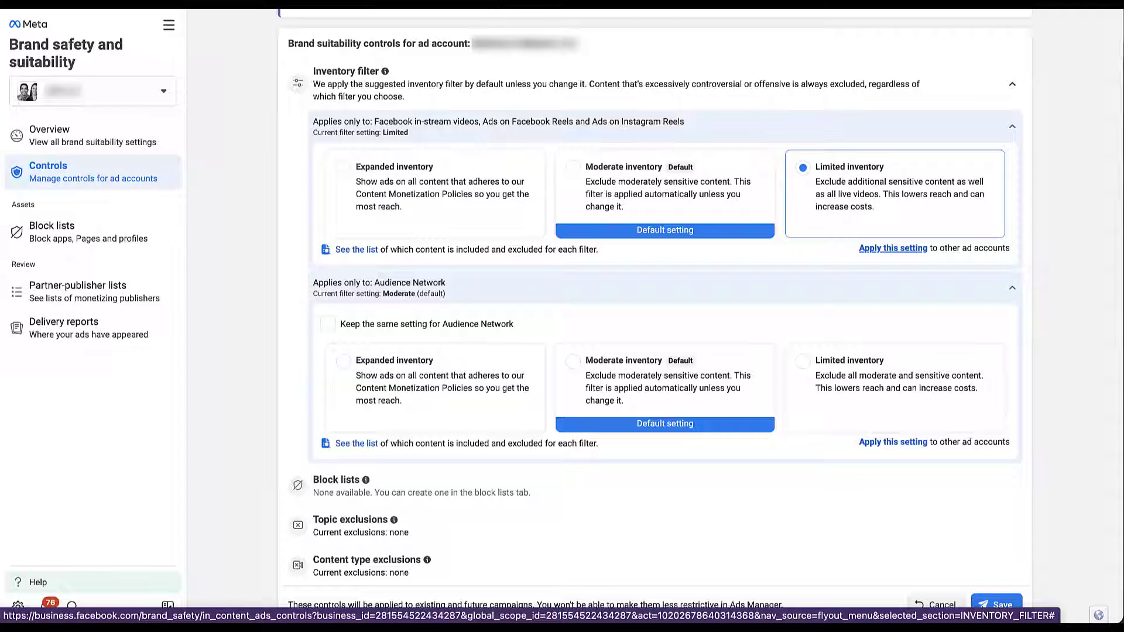
Apply the Limited filter to PMP Staging and the second ad account, then save
{"action": "left_click", "coordinate": [893, 249]}
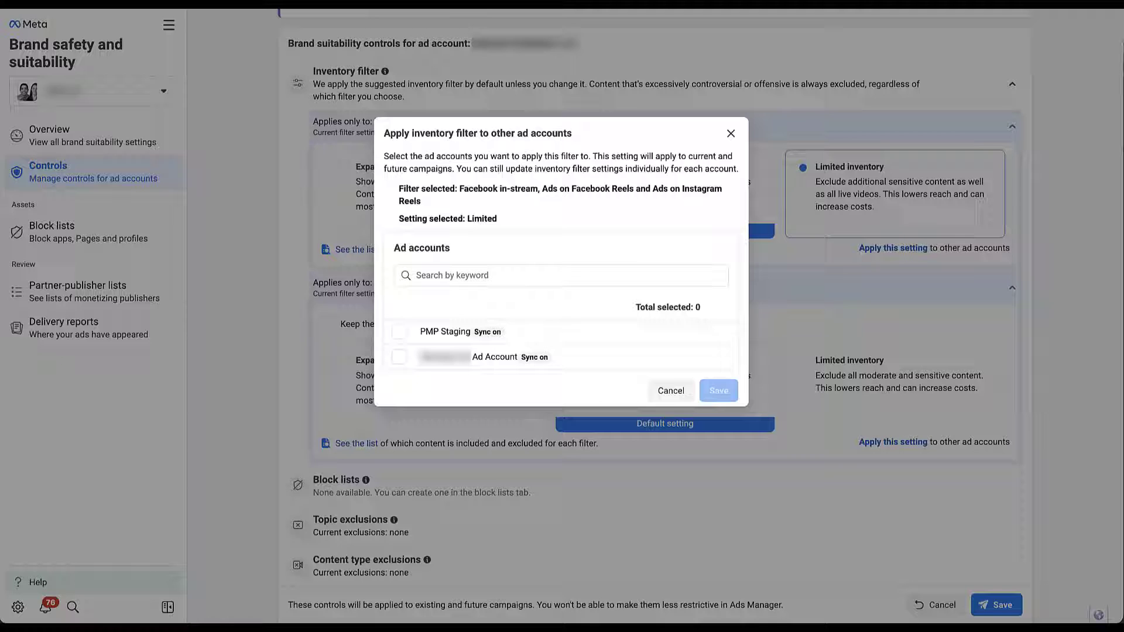
{"action": "left_click", "coordinate": [399, 331]}
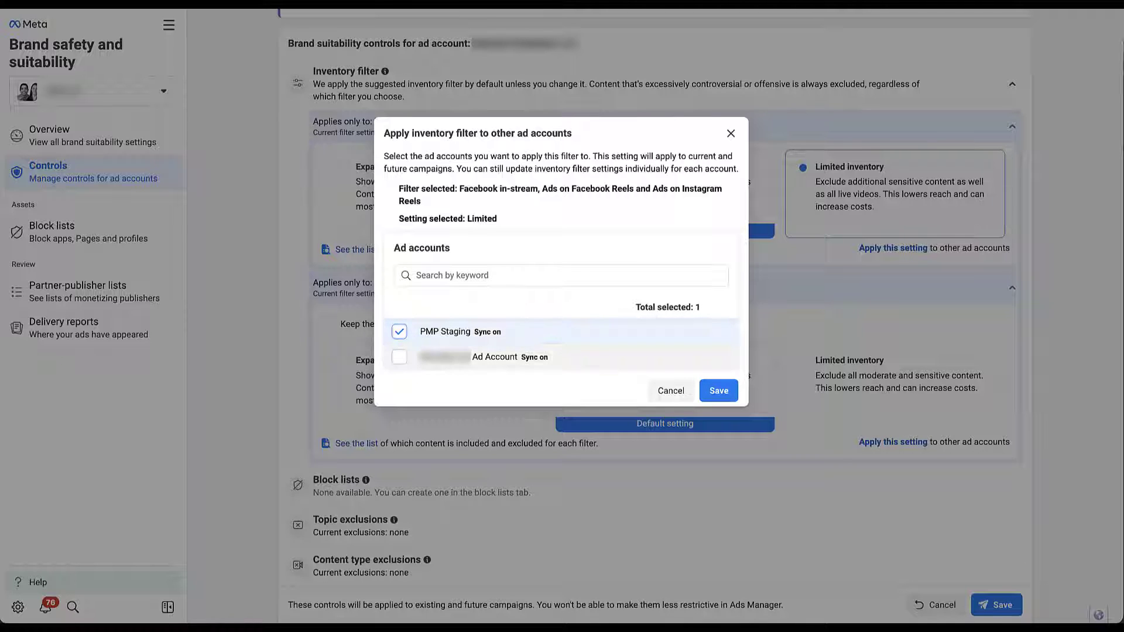
{"action": "left_click", "coordinate": [399, 357]}
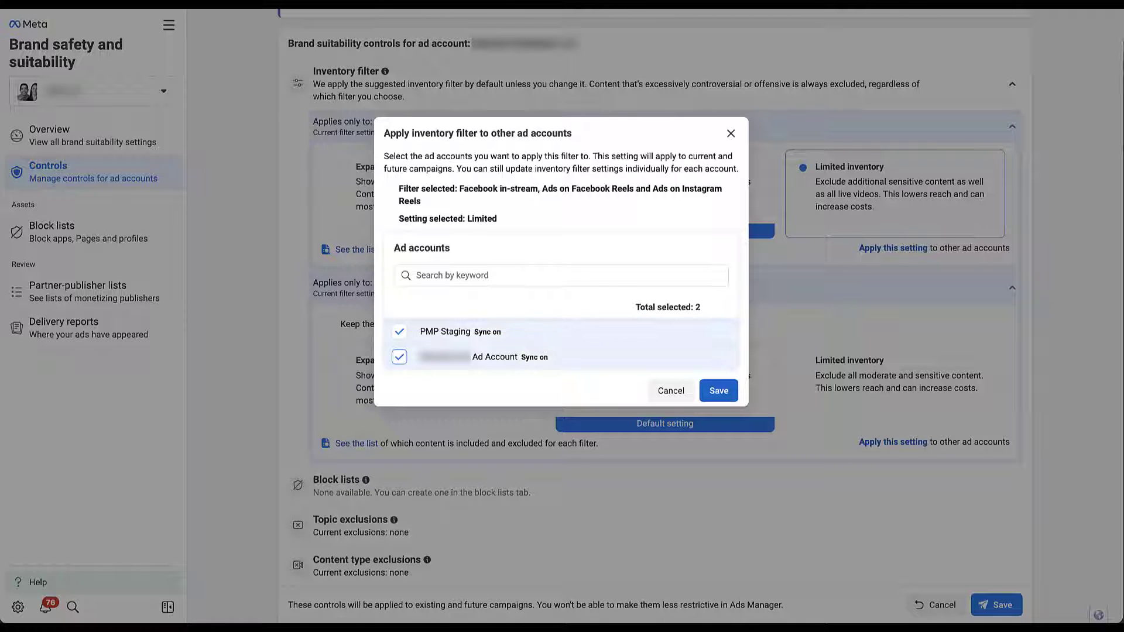
{"action": "left_click", "coordinate": [719, 391]}
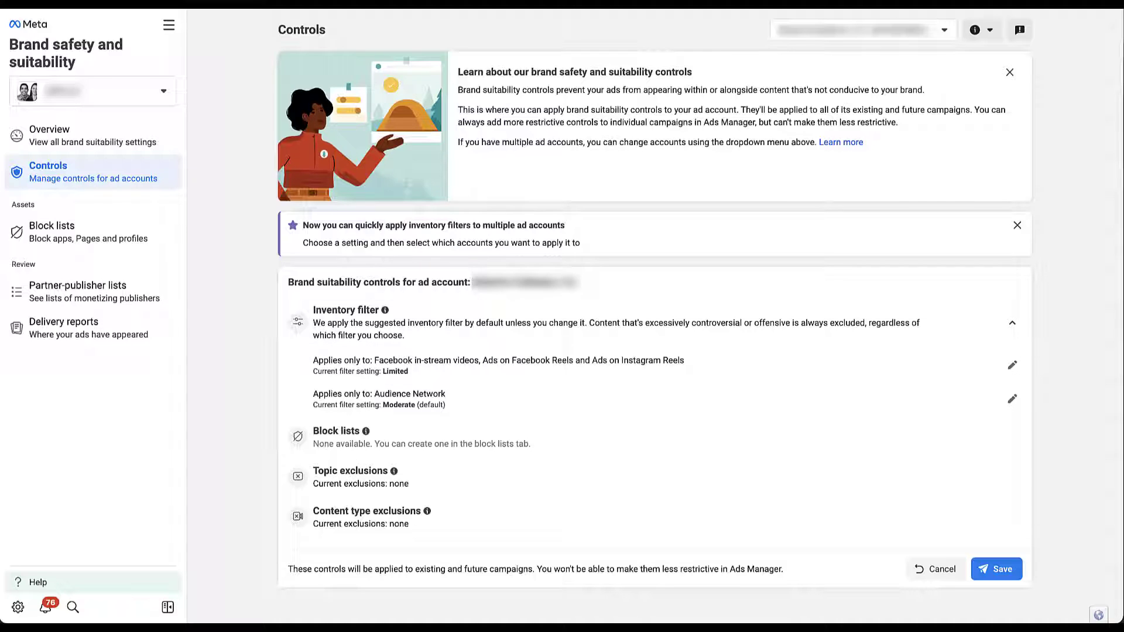
Open the first campaign's first ad set in Ads Manager for editing
{"action": "left_click", "coordinate": [169, 25]}
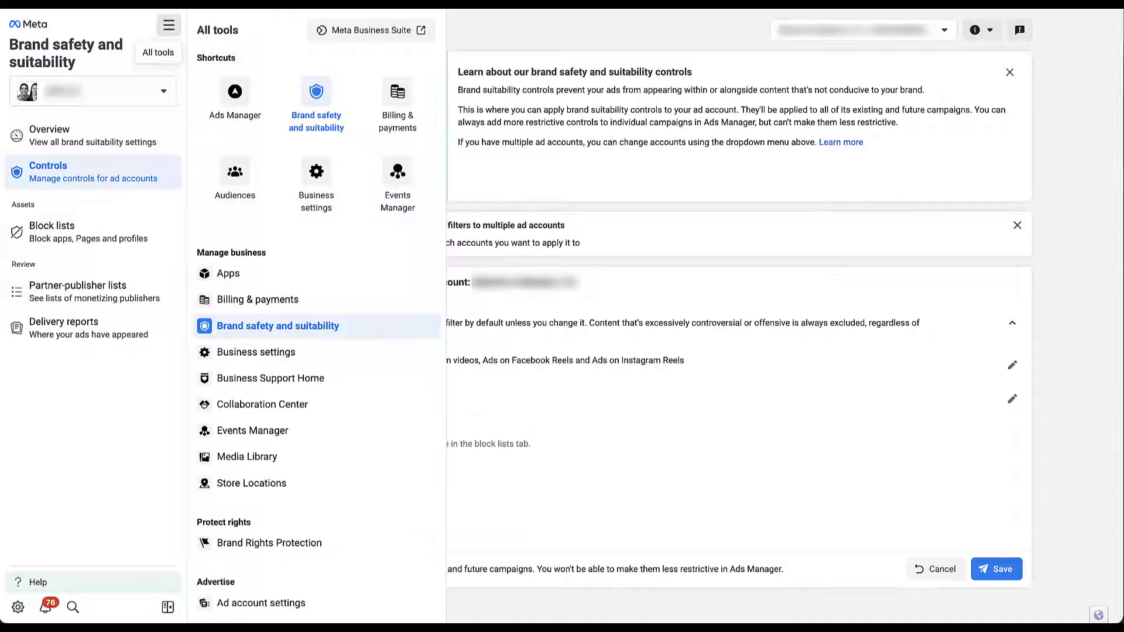
{"action": "left_click", "coordinate": [235, 97]}
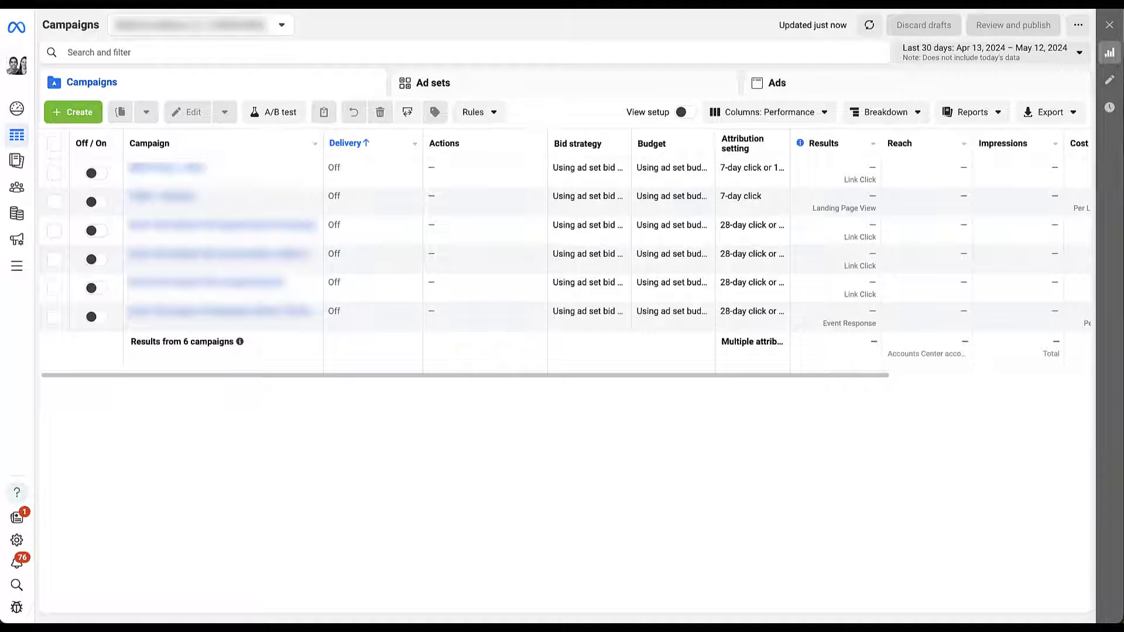
{"action": "left_click", "coordinate": [170, 169]}
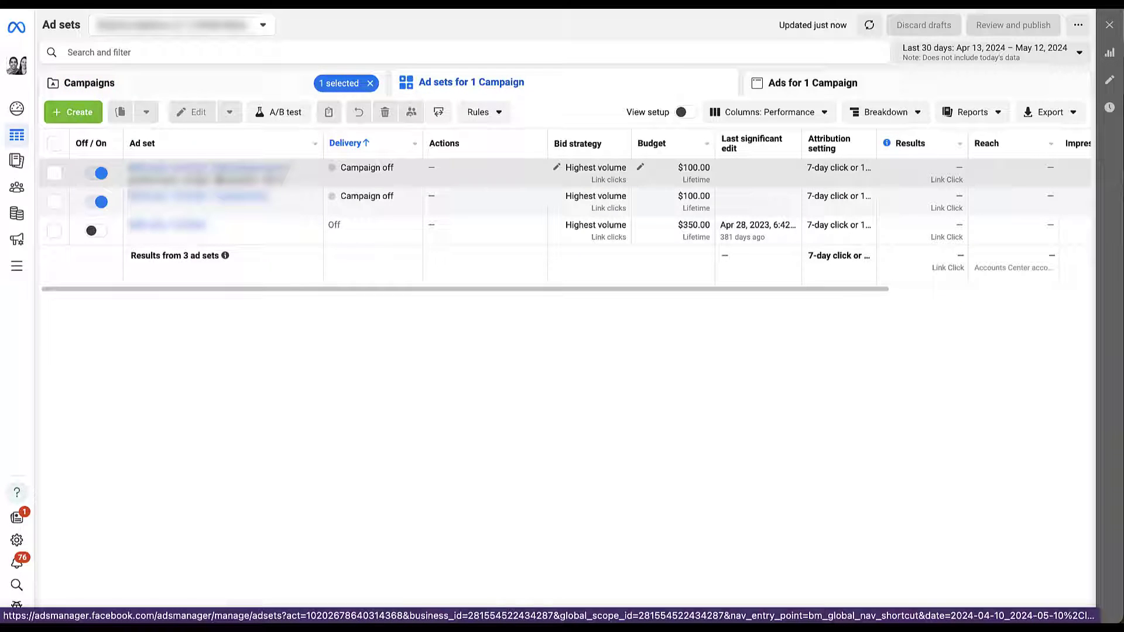
{"action": "left_click", "coordinate": [193, 180]}
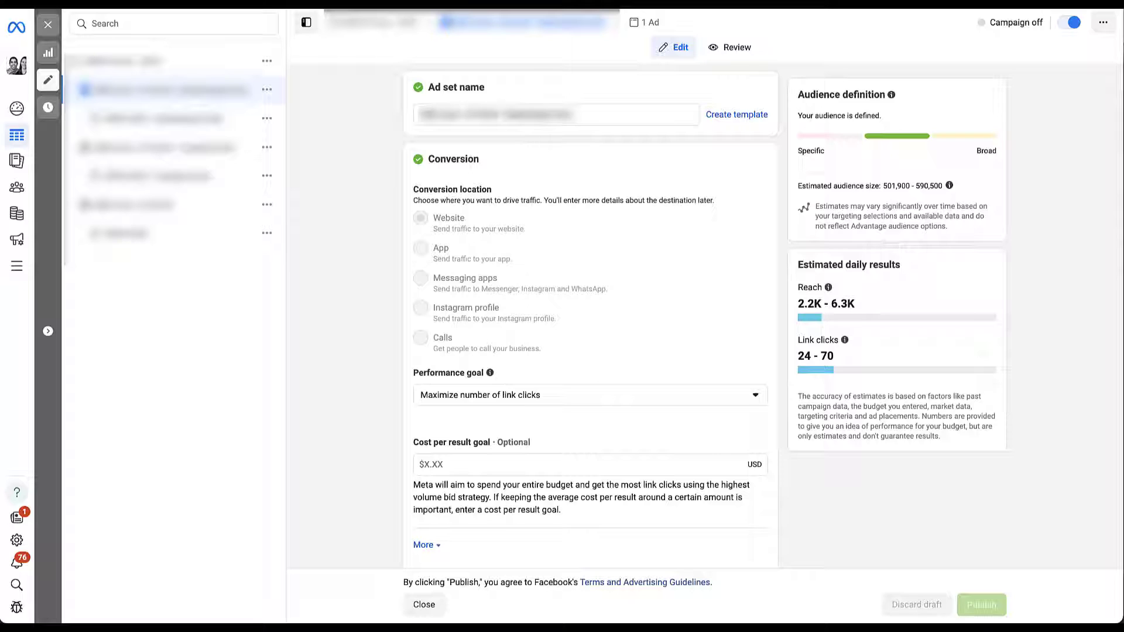
Expand the ad set's Brand safety and suitability settings under Placements
{"action": "scroll", "coordinate": [590, 316], "scroll_direction": "down", "scroll_amount": 10}
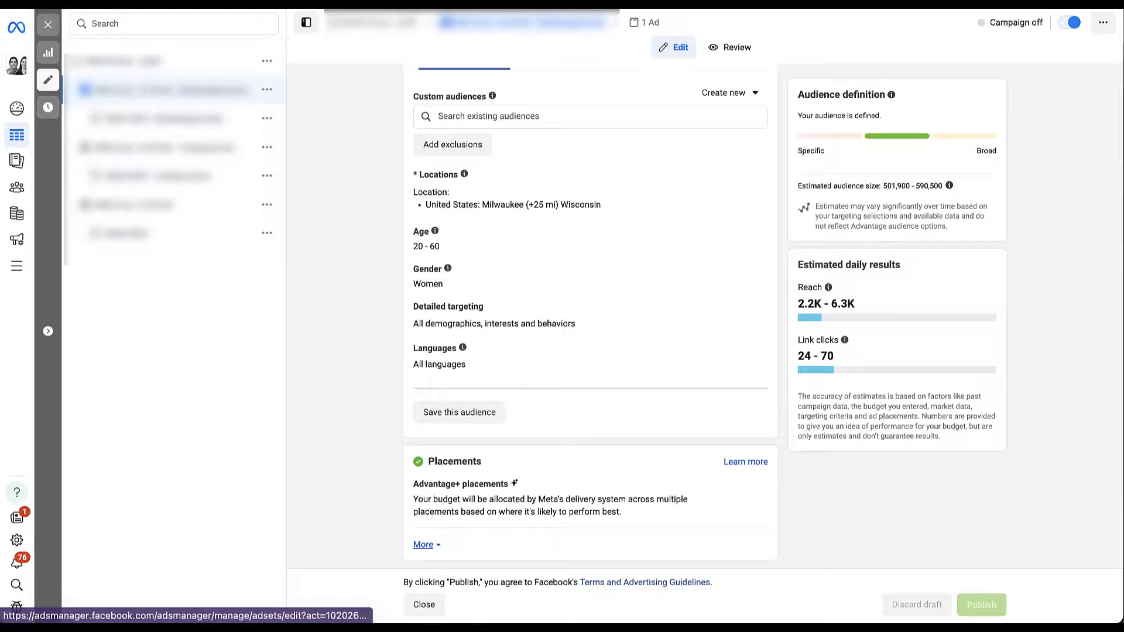
{"action": "left_click", "coordinate": [423, 544]}
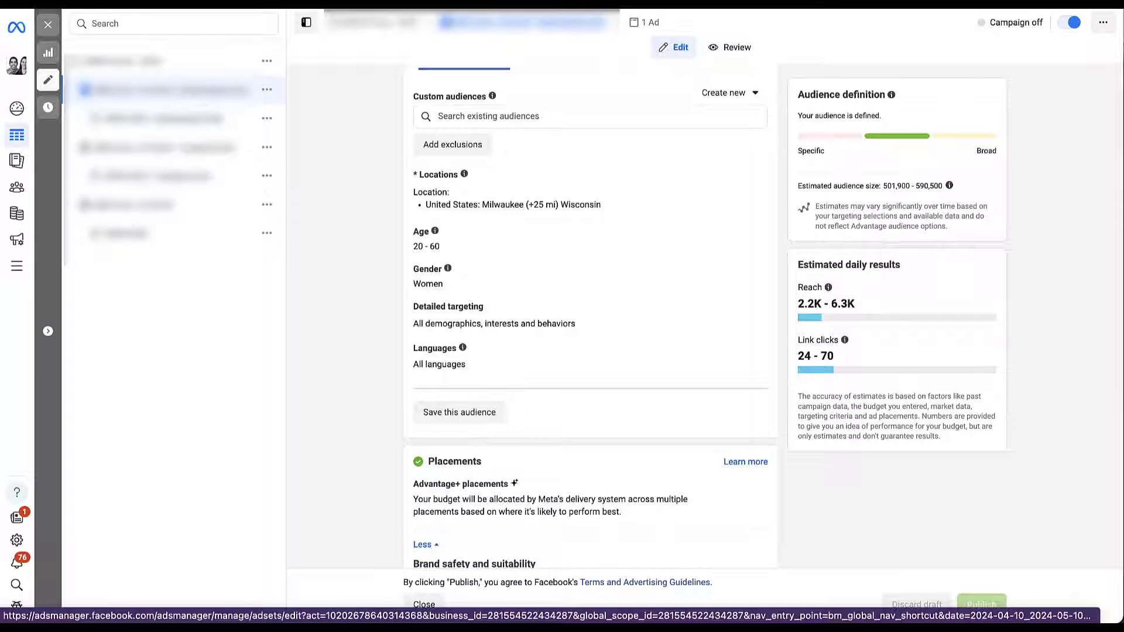
{"action": "scroll", "coordinate": [424, 544], "scroll_direction": "down", "scroll_amount": 4}
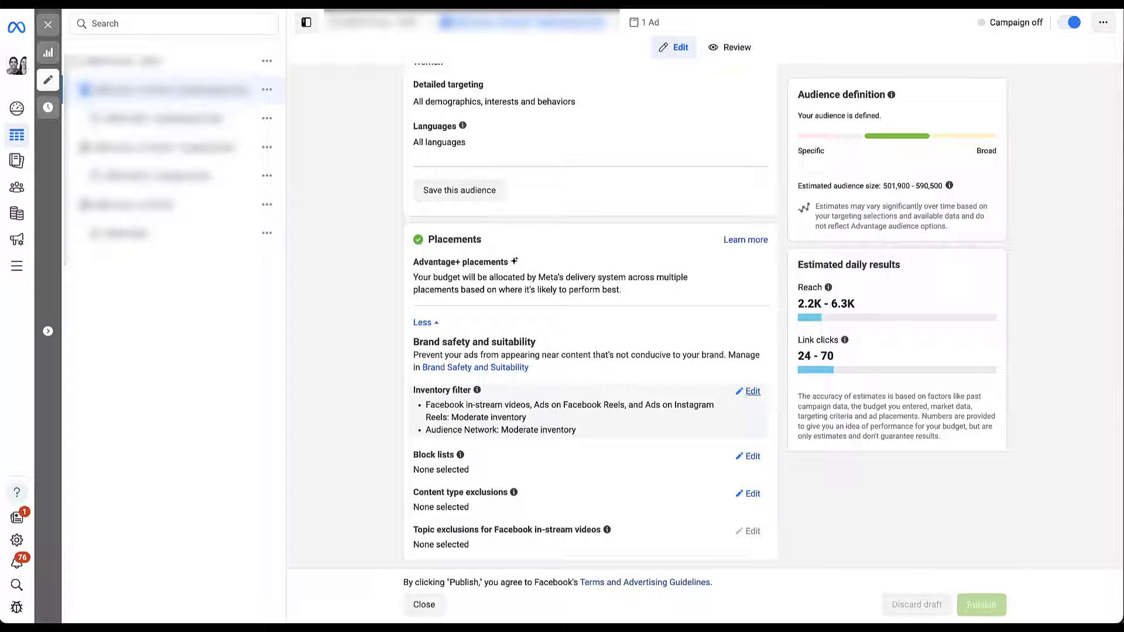
Show the ad set's in-stream/Reels and Audience Network inventory filter options, each on Moderate inventory
{"action": "left_click", "coordinate": [752, 392]}
{"action": "scroll", "coordinate": [590, 317], "scroll_direction": "down", "scroll_amount": 3}
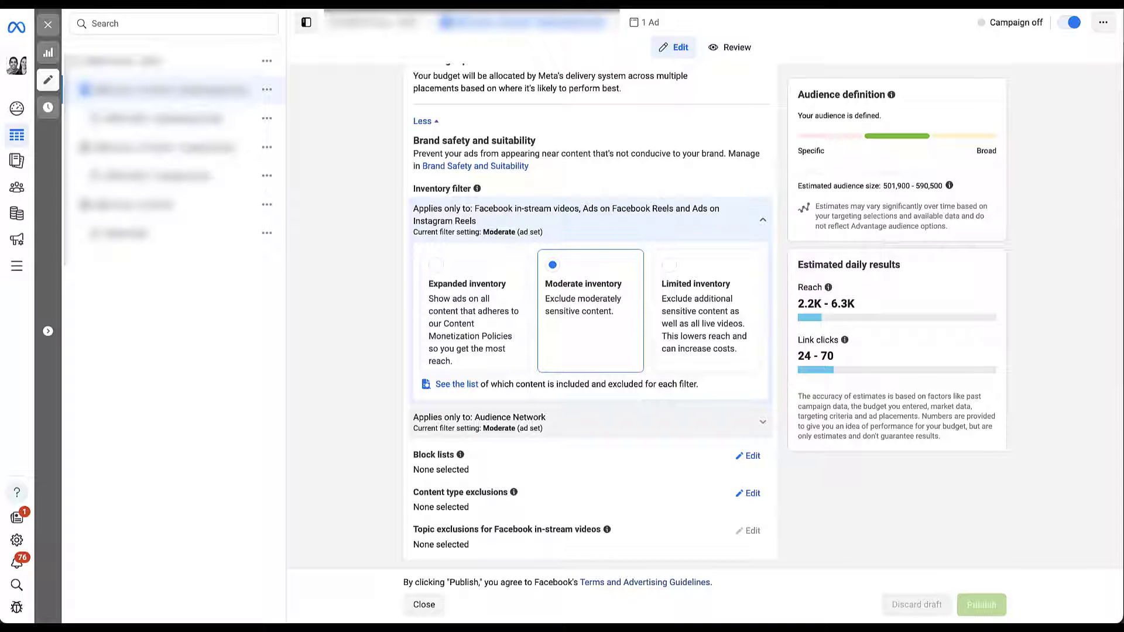
{"action": "left_click", "coordinate": [527, 422]}
{"action": "scroll", "coordinate": [586, 351], "scroll_direction": "down", "scroll_amount": 3}
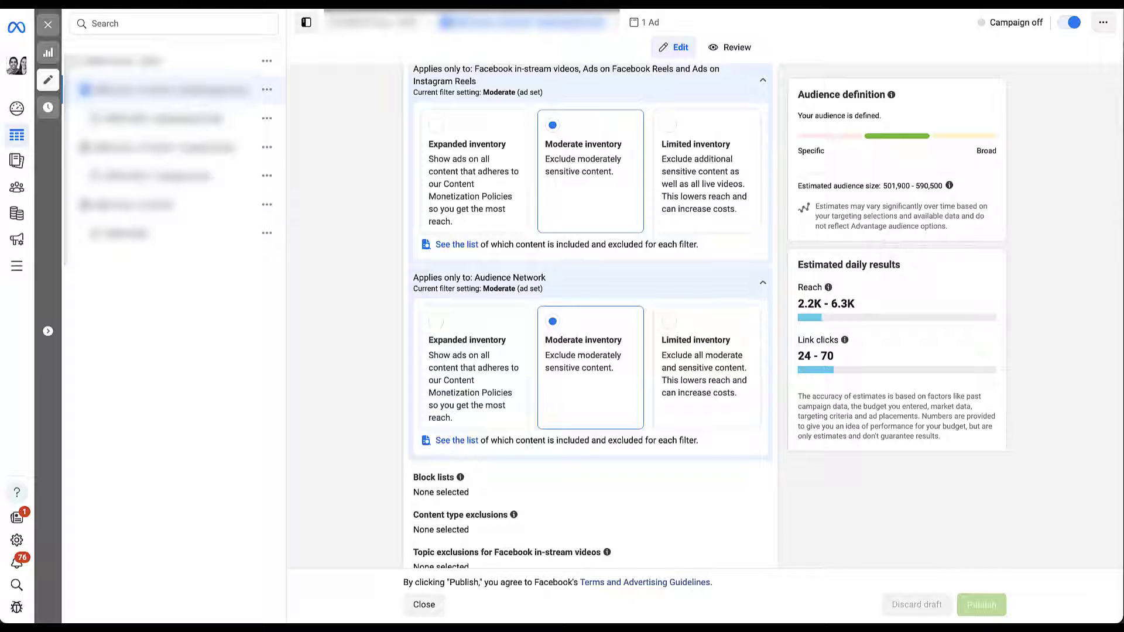
{"action": "scroll", "coordinate": [590, 316], "scroll_direction": "up", "scroll_amount": 1}
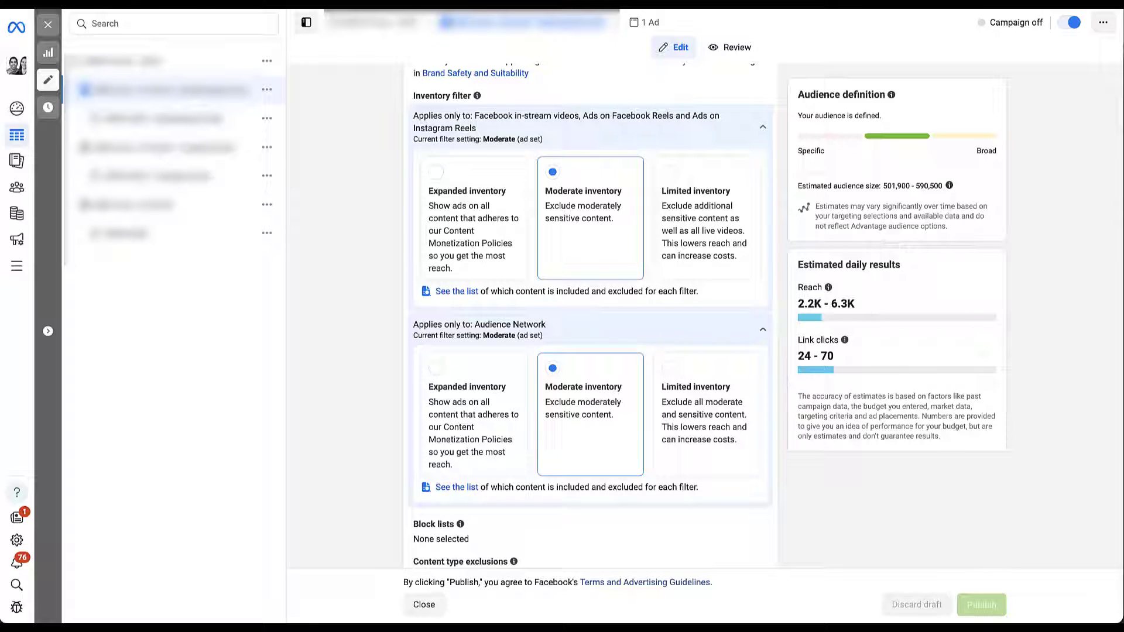